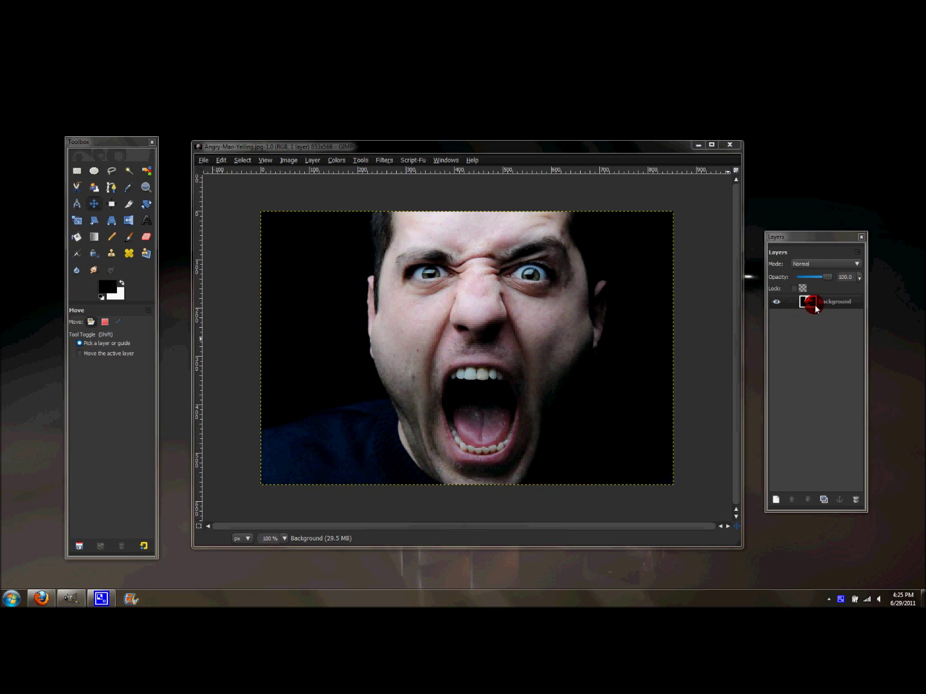
# Duplicate the face layer, fill the copy solid black, and lower it beneath the photo.
pyautogui.click(824, 499)
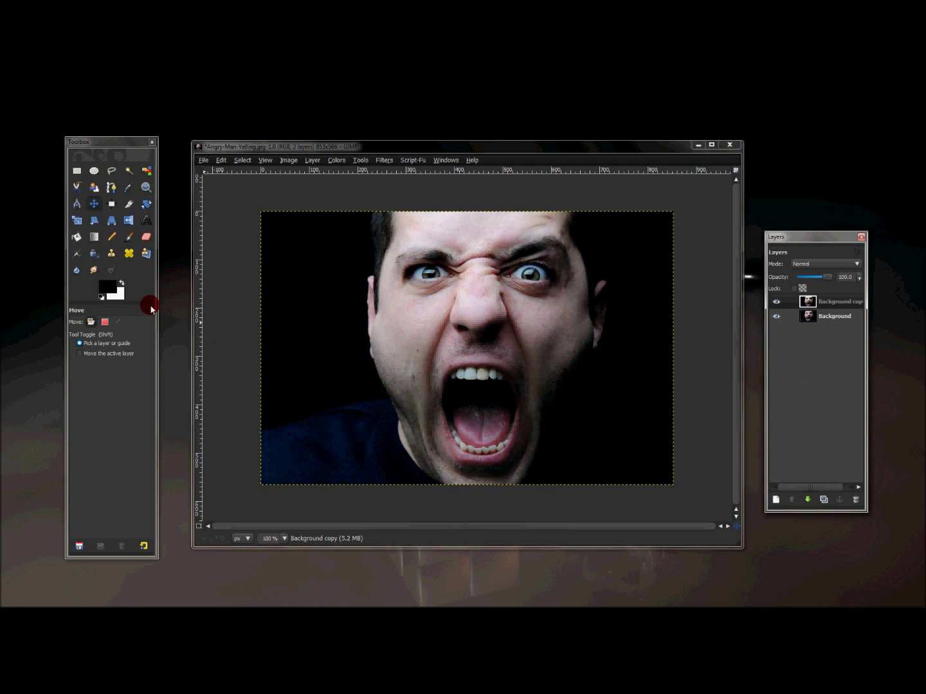
pyautogui.click(77, 239)
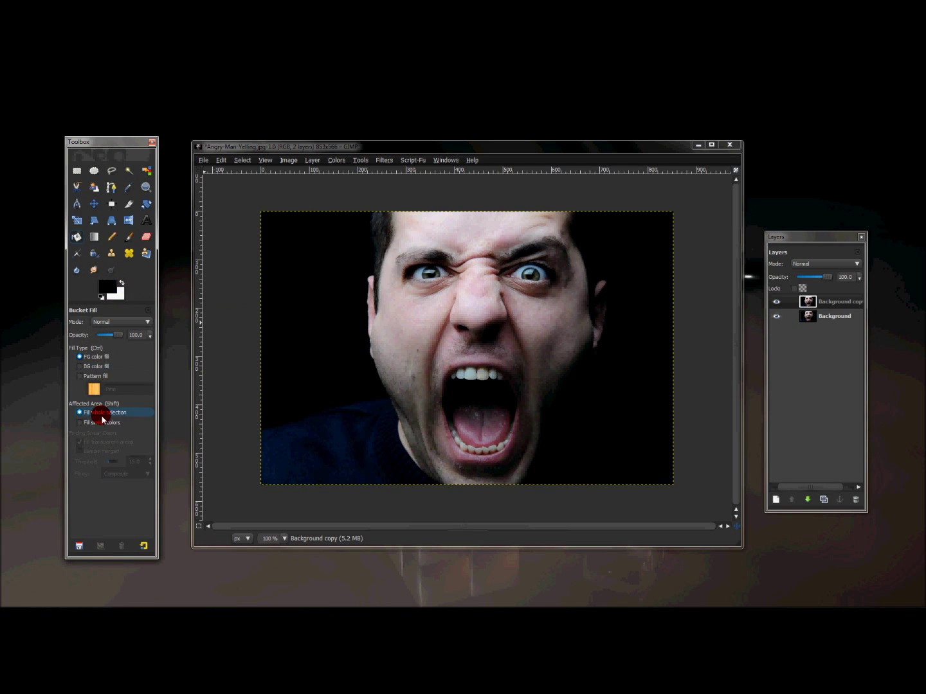
pyautogui.click(411, 378)
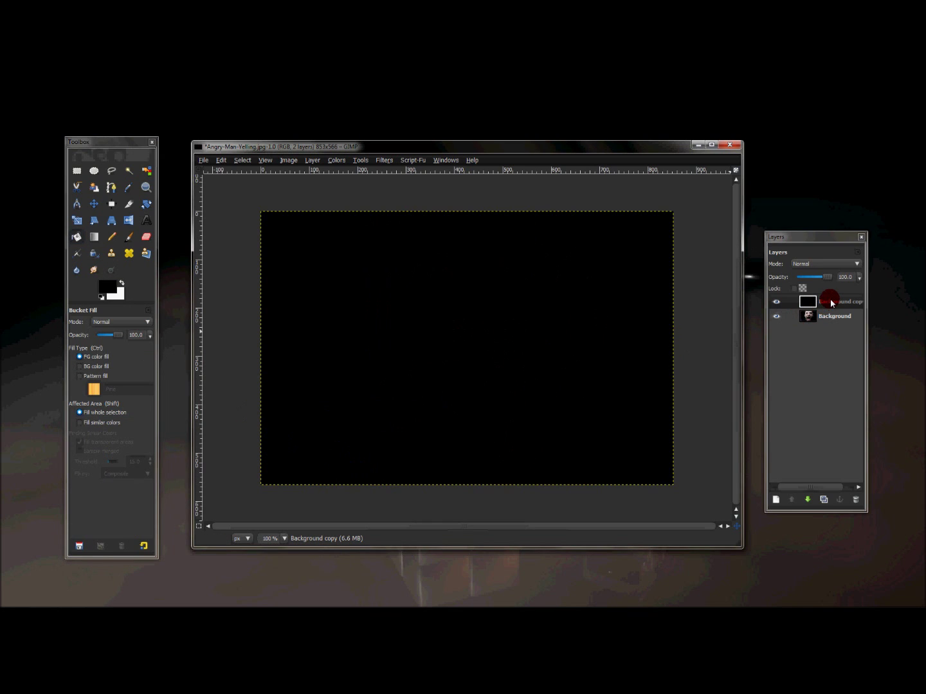
pyautogui.moveTo(830, 303)
pyautogui.mouseDown()
pyautogui.moveTo(836, 325)
pyautogui.moveTo(828, 328)
pyautogui.mouseUp()
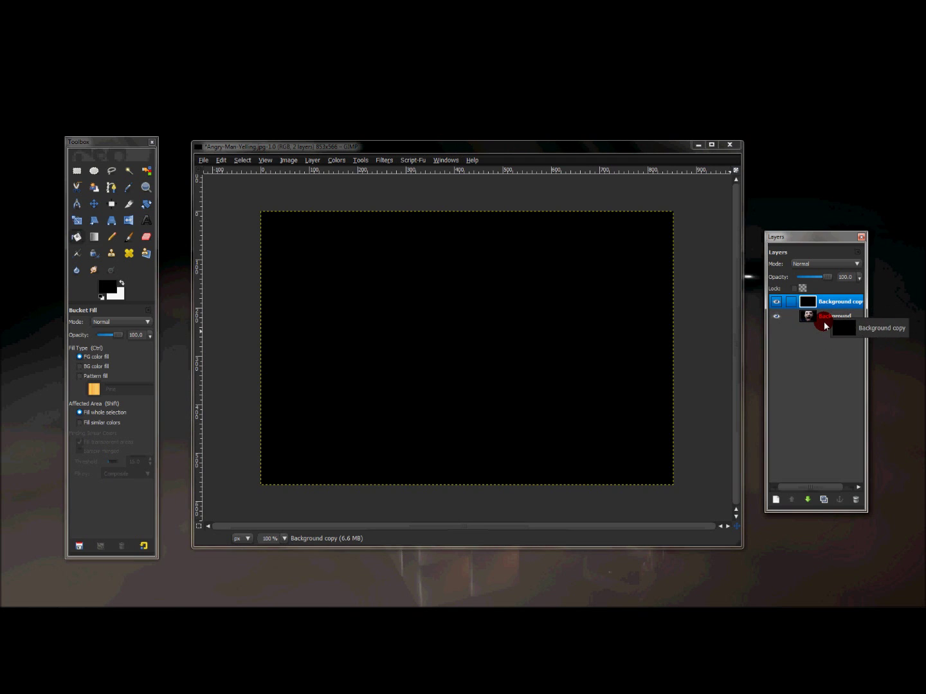
pyautogui.click(807, 500)
# Add an alpha channel to the Background face layer above the black copy.
pyautogui.moveTo(592, 335)
pyautogui.mouseDown()
pyautogui.moveTo(511, 333)
pyautogui.moveTo(462, 345)
pyautogui.moveTo(578, 351)
pyautogui.moveTo(809, 333)
pyautogui.mouseUp()
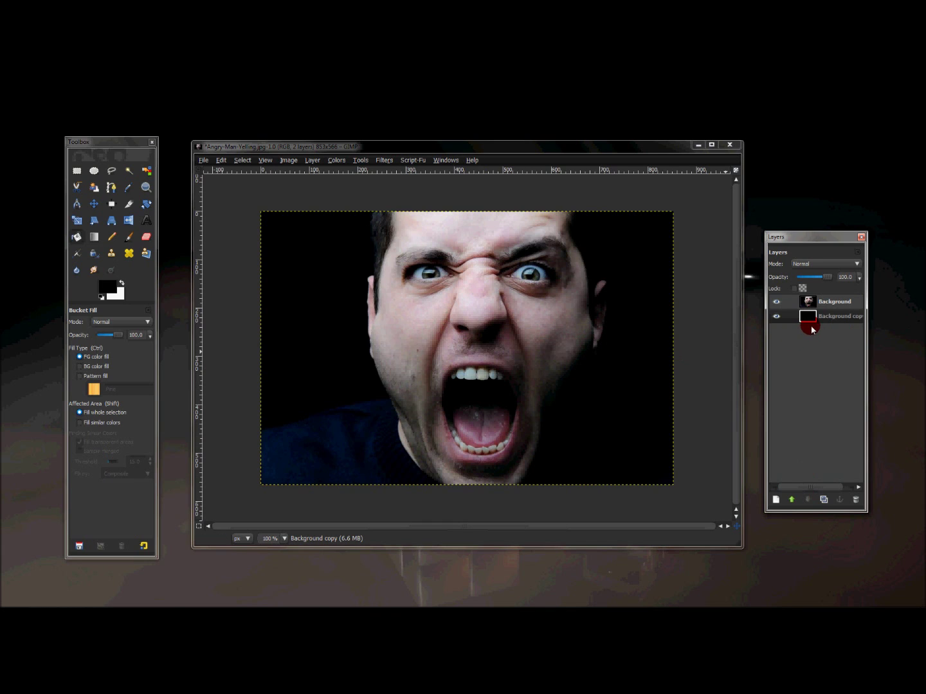
pyautogui.click(830, 305)
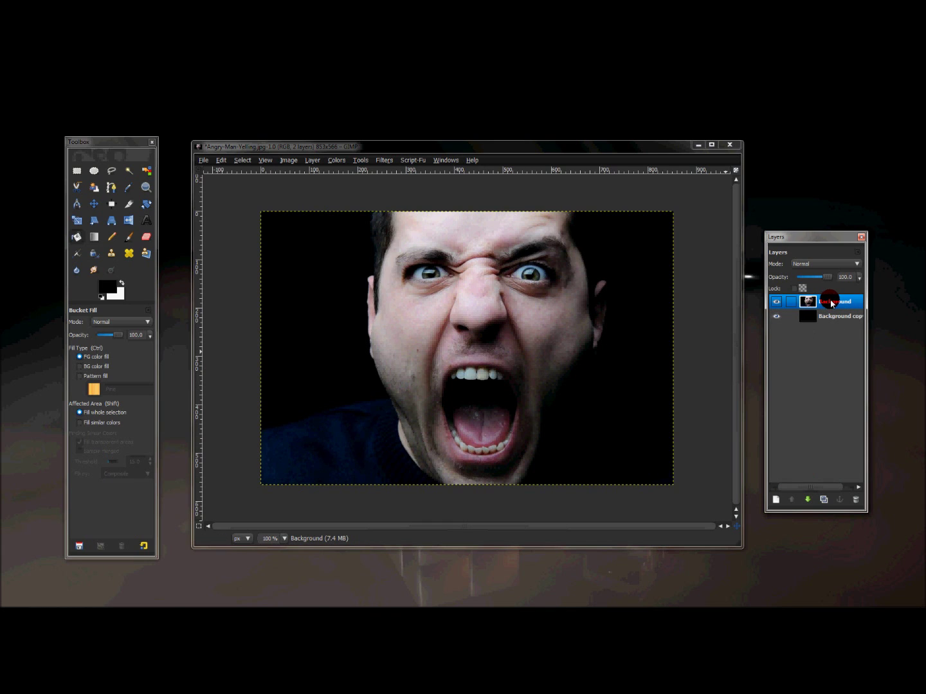
pyautogui.rightClick(831, 303)
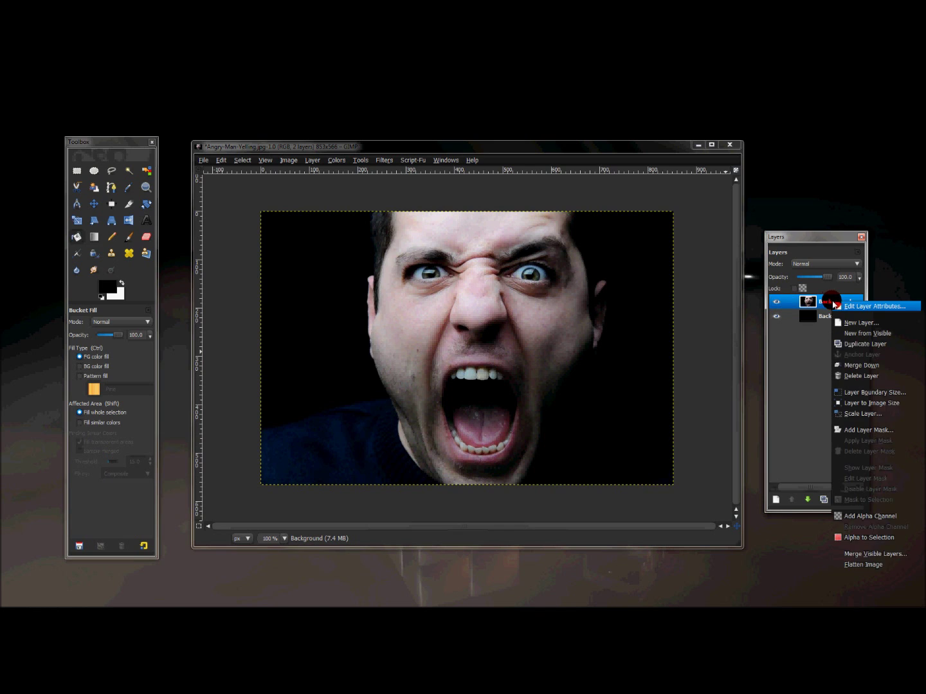
pyautogui.click(861, 519)
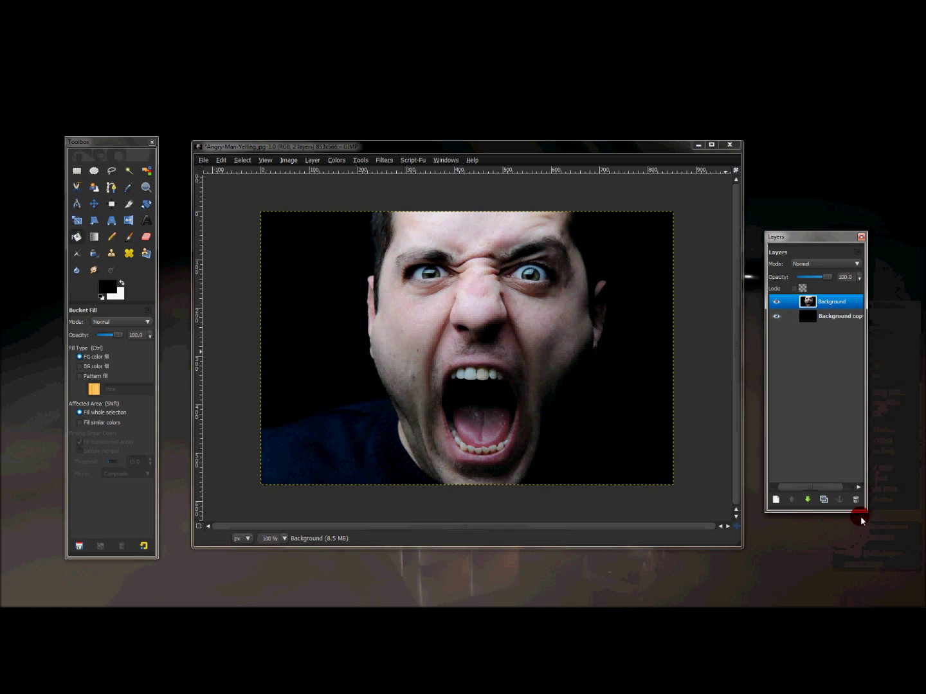
pyautogui.rightClick(819, 304)
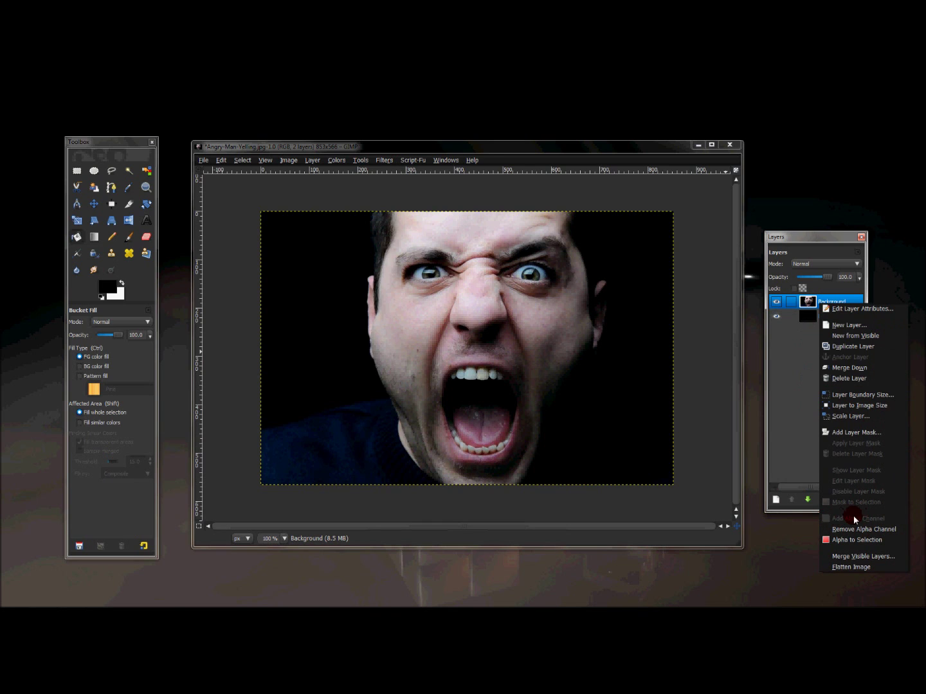
pyautogui.click(796, 424)
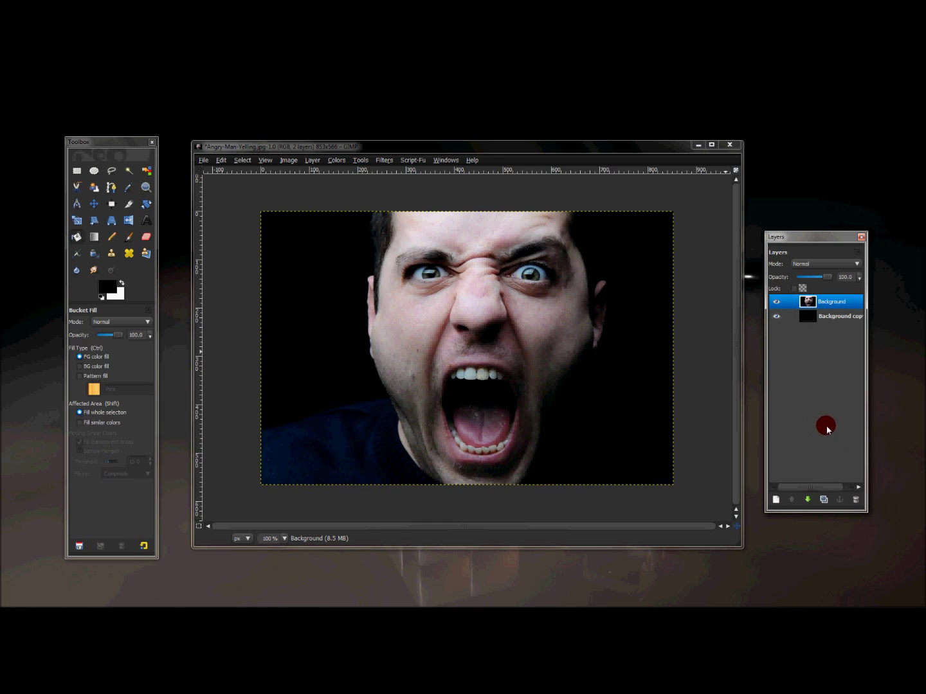
pyautogui.click(144, 238)
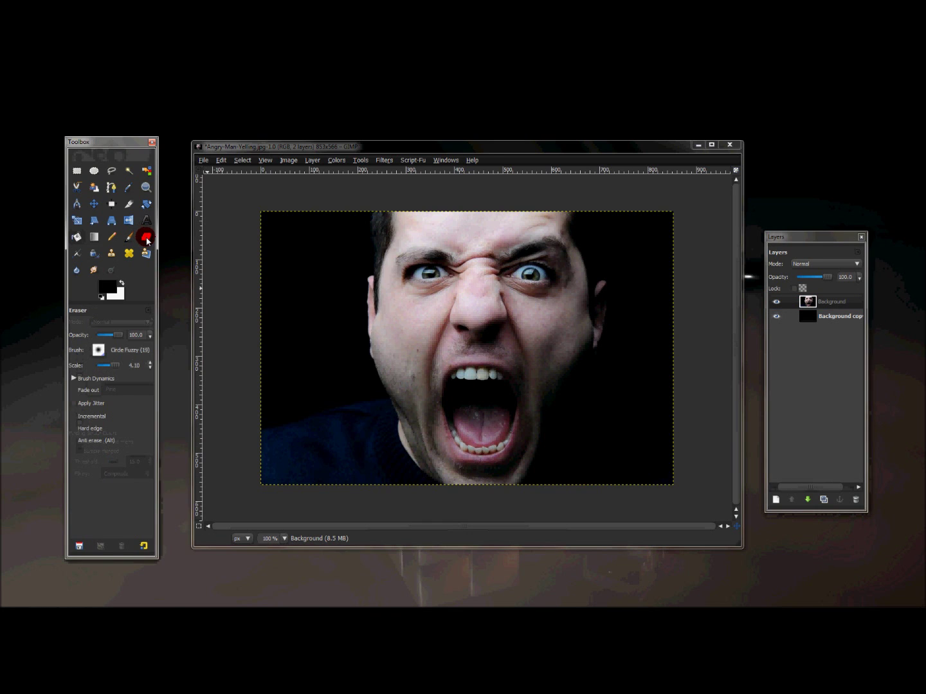
# Erase the photo's left, bottom and right edges with a fuzzy eraser, isolating the yelling face on black.
pyautogui.click(99, 350)
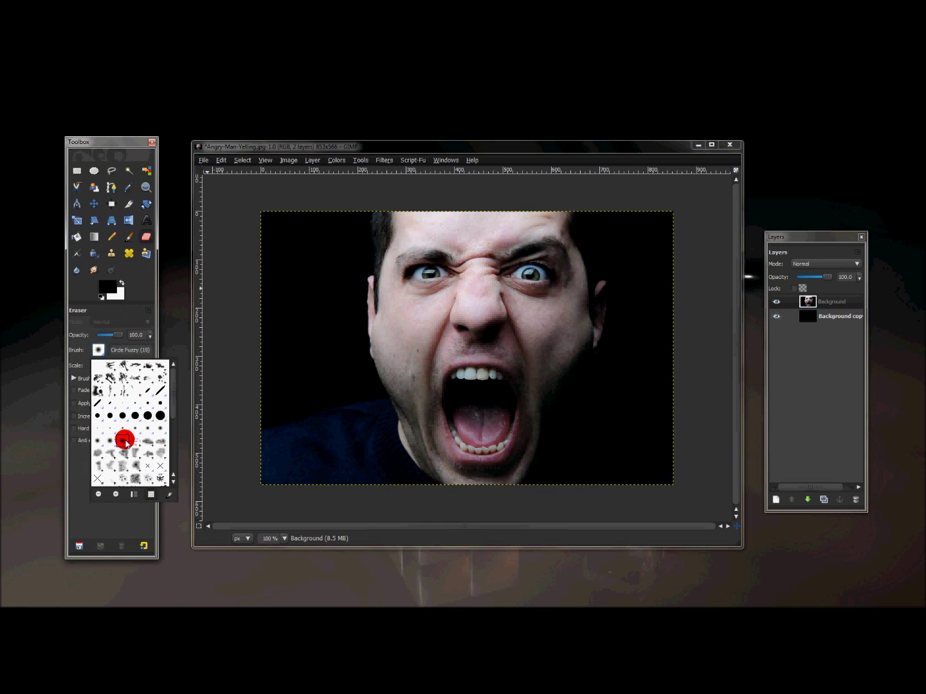
pyautogui.click(119, 333)
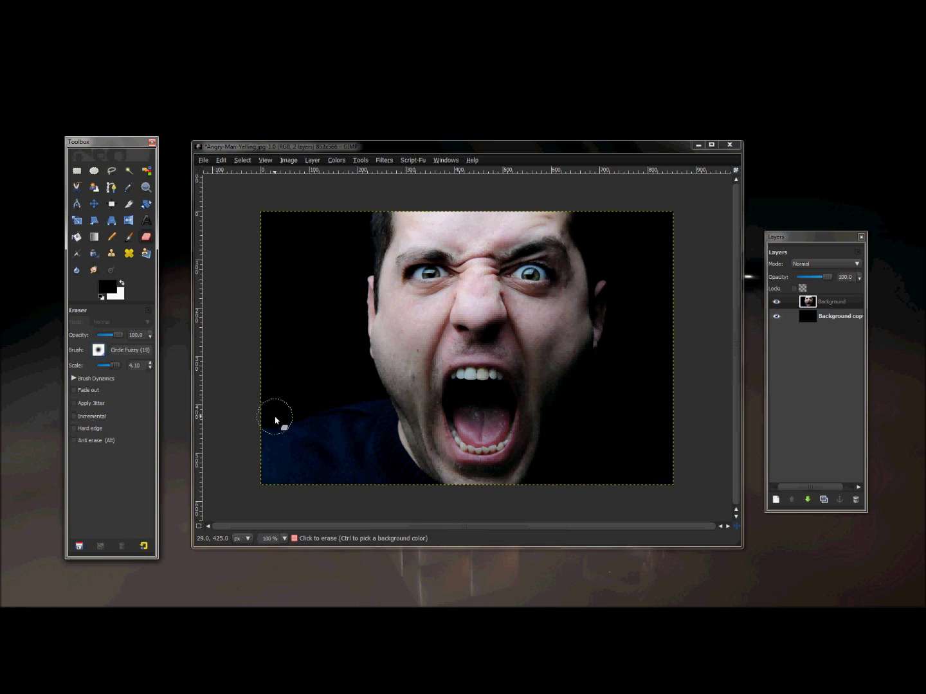
pyautogui.moveTo(279, 424)
pyautogui.mouseDown()
pyautogui.moveTo(277, 485)
pyautogui.moveTo(278, 421)
pyautogui.moveTo(305, 411)
pyautogui.moveTo(323, 519)
pyautogui.moveTo(308, 451)
pyautogui.moveTo(304, 472)
pyautogui.moveTo(305, 439)
pyautogui.moveTo(335, 447)
pyautogui.moveTo(334, 412)
pyautogui.moveTo(378, 500)
pyautogui.moveTo(371, 397)
pyautogui.moveTo(426, 487)
pyautogui.moveTo(394, 475)
pyautogui.mouseUp()
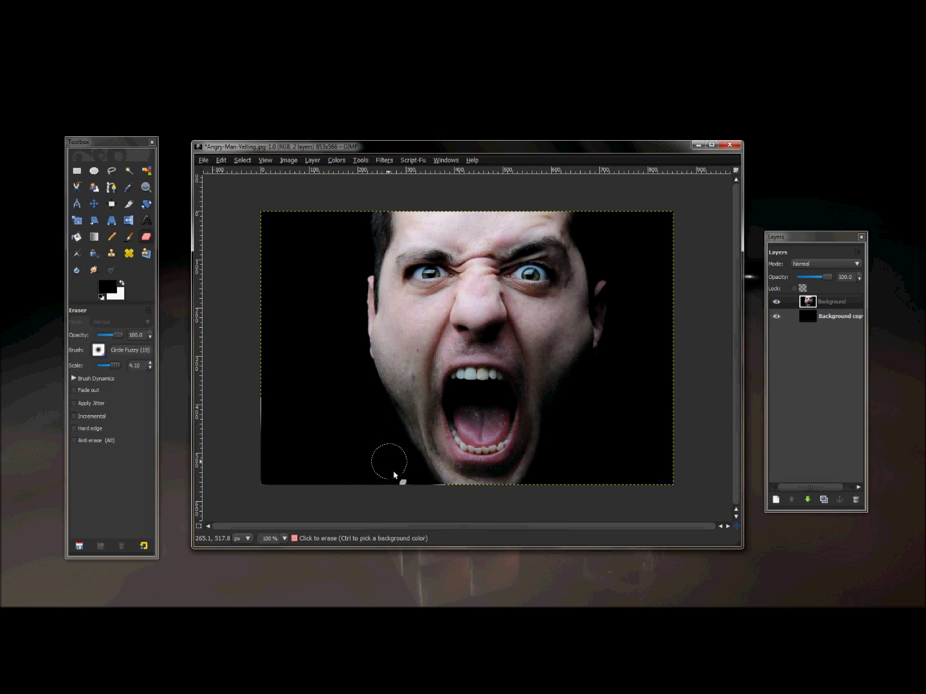
pyautogui.moveTo(269, 447)
pyautogui.mouseDown()
pyautogui.moveTo(258, 429)
pyautogui.moveTo(260, 363)
pyautogui.moveTo(264, 437)
pyautogui.moveTo(252, 281)
pyautogui.moveTo(252, 241)
pyautogui.moveTo(257, 341)
pyautogui.moveTo(258, 222)
pyautogui.moveTo(267, 261)
pyautogui.moveTo(259, 214)
pyautogui.moveTo(385, 205)
pyautogui.moveTo(358, 202)
pyautogui.moveTo(603, 211)
pyautogui.moveTo(334, 210)
pyautogui.moveTo(697, 214)
pyautogui.moveTo(670, 227)
pyautogui.mouseUp()
pyautogui.moveTo(671, 446)
pyautogui.mouseDown()
pyautogui.moveTo(674, 471)
pyautogui.moveTo(662, 490)
pyautogui.moveTo(432, 493)
pyautogui.moveTo(603, 487)
pyautogui.mouseUp()
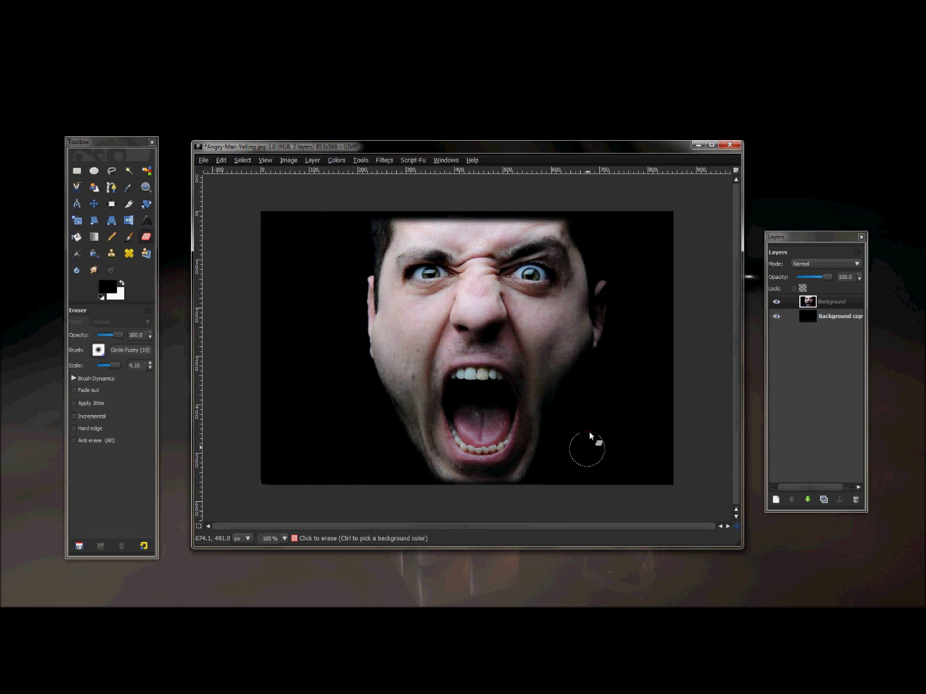
pyautogui.moveTo(539, 490); pyautogui.dragTo(359, 493)
pyautogui.moveTo(522, 350); pyautogui.dragTo(524, 349)
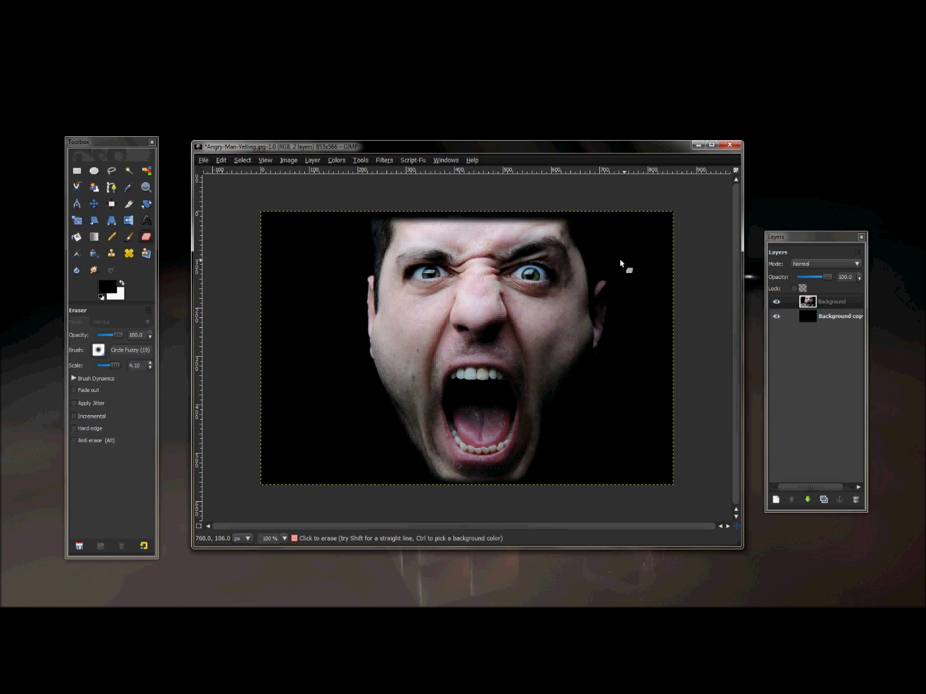
pyautogui.moveTo(538, 275)
pyautogui.mouseDown()
pyautogui.moveTo(515, 289)
pyautogui.moveTo(531, 288)
pyautogui.mouseUp()
pyautogui.moveTo(418, 257)
pyautogui.mouseDown()
pyautogui.moveTo(400, 390)
pyautogui.moveTo(433, 428)
pyautogui.moveTo(463, 442)
pyautogui.moveTo(553, 268)
pyautogui.moveTo(503, 236)
pyautogui.moveTo(437, 265)
pyautogui.moveTo(425, 327)
pyautogui.moveTo(472, 385)
pyautogui.moveTo(462, 382)
pyautogui.moveTo(432, 332)
pyautogui.moveTo(563, 349)
pyautogui.moveTo(617, 341)
pyautogui.mouseUp()
# Open cracked mud.jpg as a new top layer over the face.
pyautogui.click(421, 240)
pyautogui.click(211, 161)
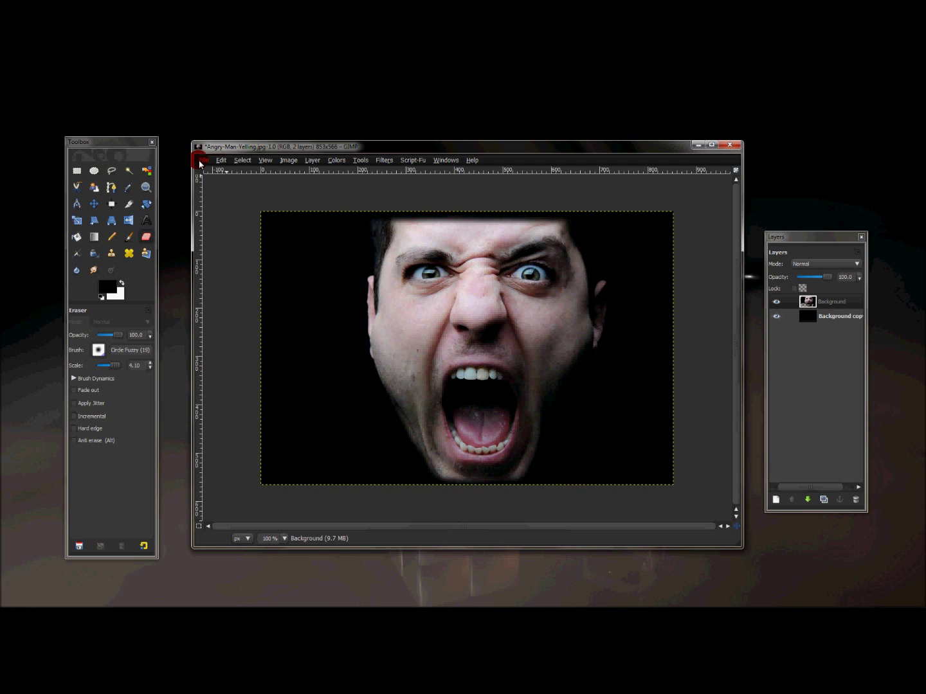
pyautogui.click(203, 160)
pyautogui.click(215, 205)
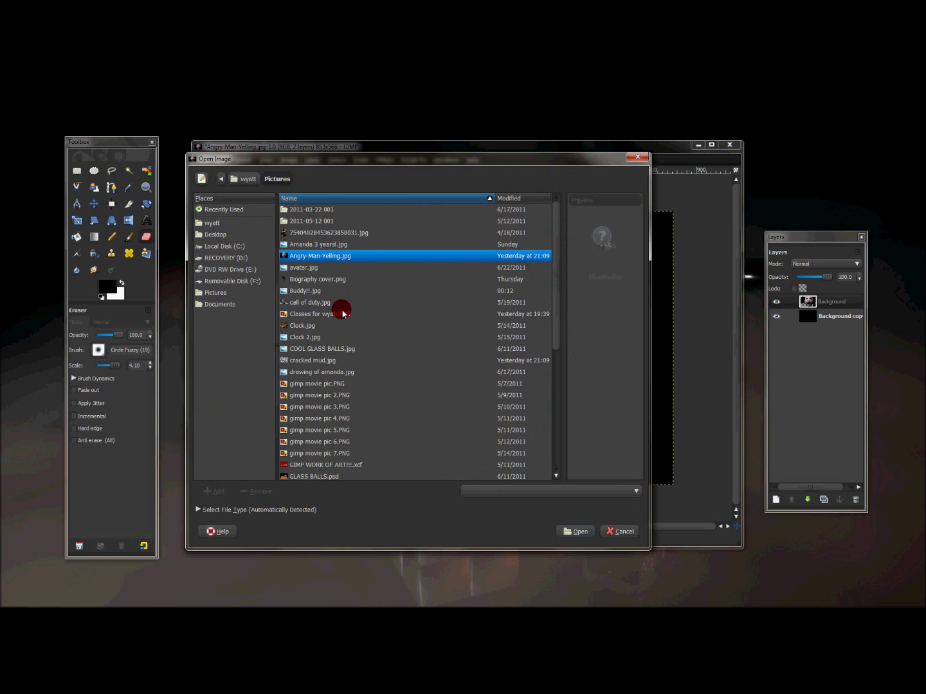
pyautogui.doubleClick(324, 364)
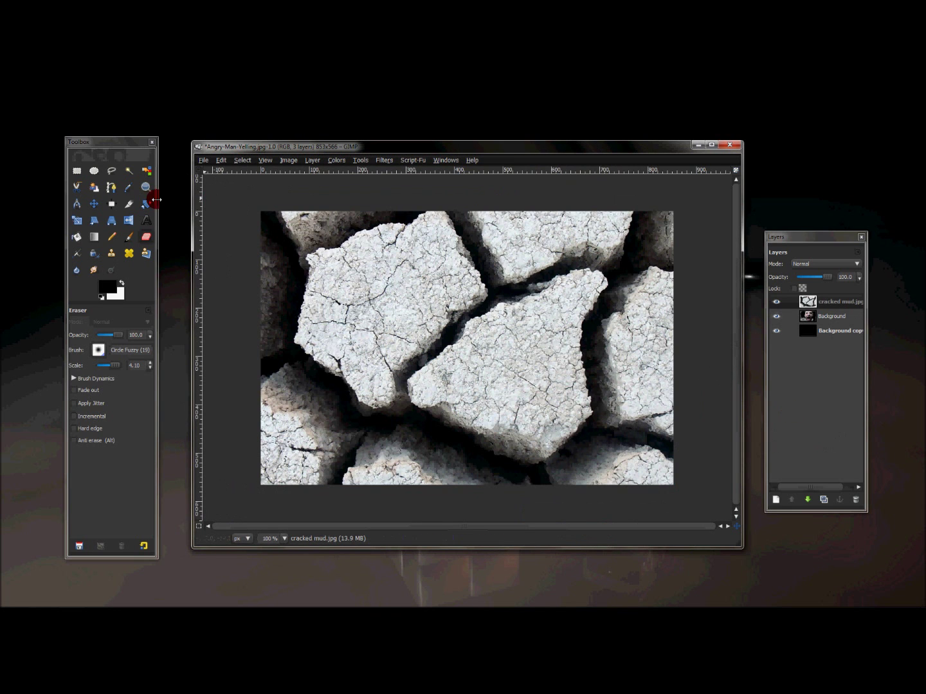
# Scale the cracked mud layer down to 1130 × 754 px so it roughly covers the canvas.
pyautogui.click(77, 220)
pyautogui.click(450, 347)
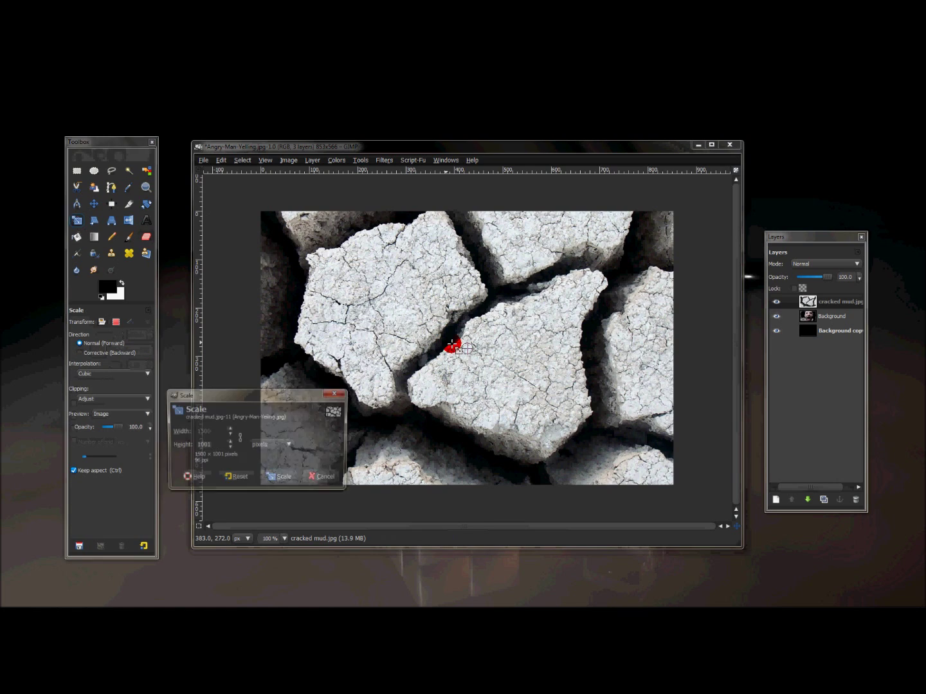
pyautogui.moveTo(710, 506); pyautogui.dragTo(519, 387)
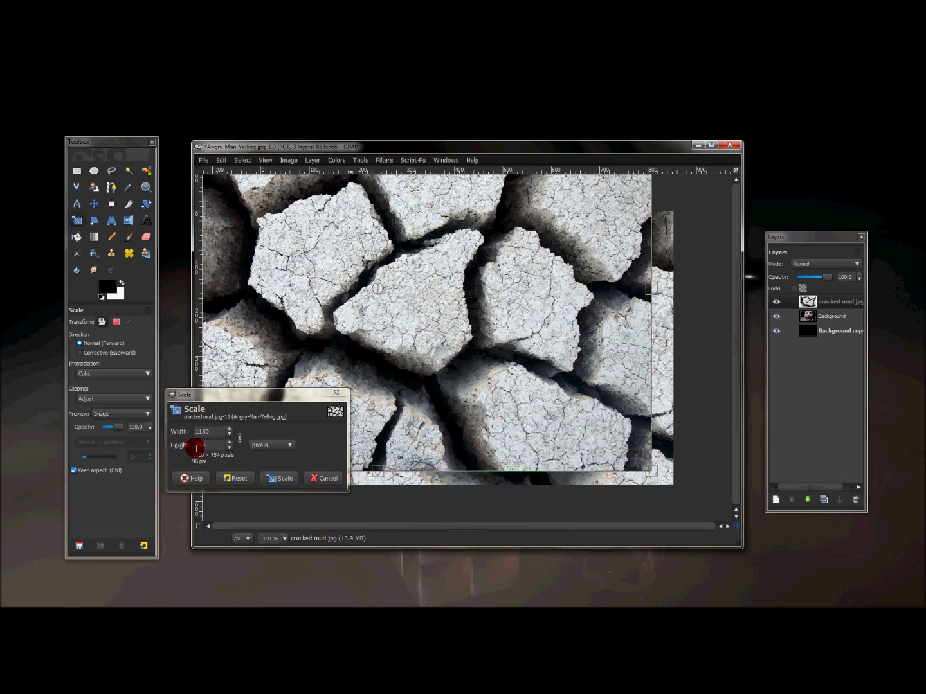
pyautogui.click(279, 477)
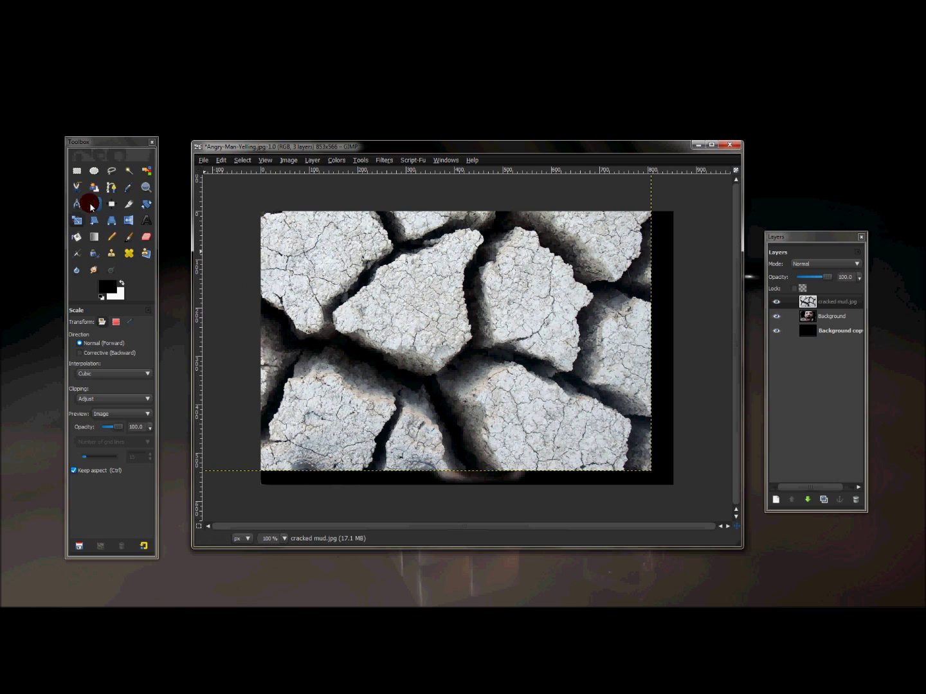
# Set the cracked mud.jpg layer's blend mode to Burn.
pyautogui.click(820, 270)
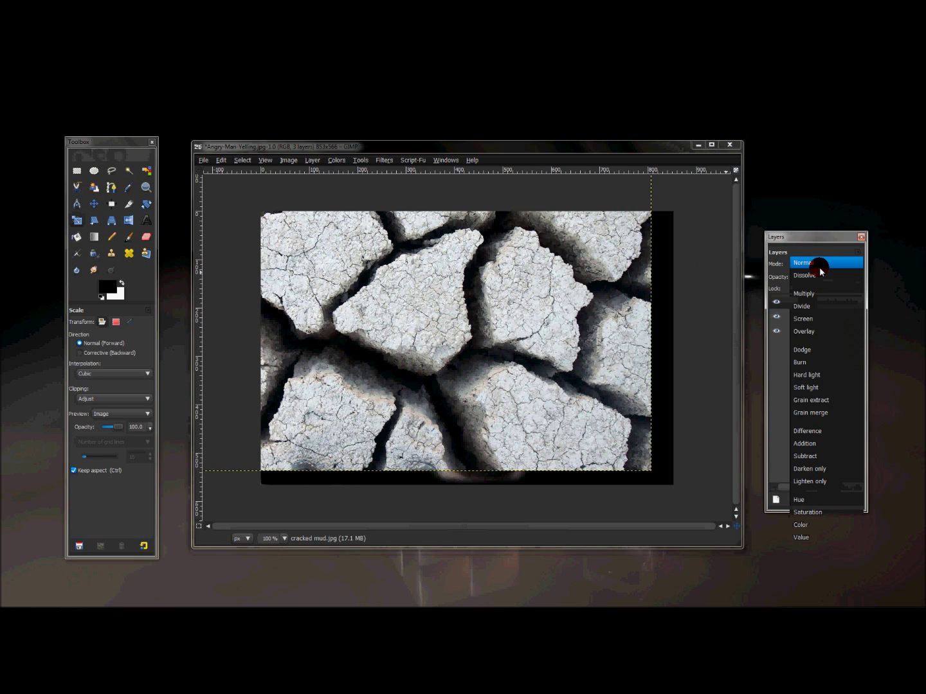
pyautogui.click(817, 359)
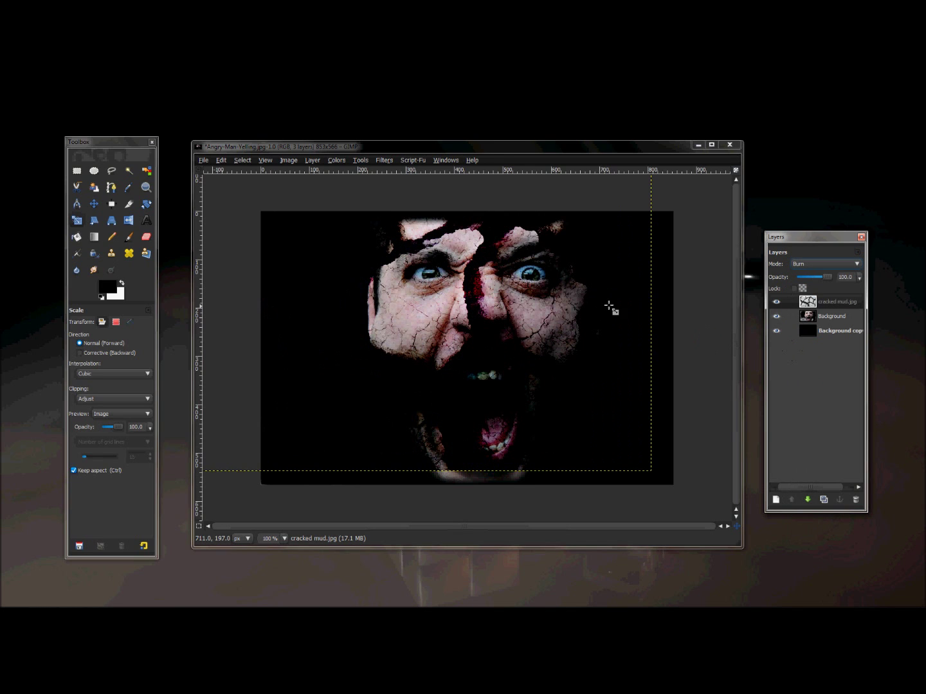
pyautogui.moveTo(490, 329)
pyautogui.mouseDown()
pyautogui.moveTo(442, 345)
pyautogui.moveTo(448, 327)
pyautogui.moveTo(473, 340)
pyautogui.mouseUp()
# Drag the cracked mud layer down and to the right with the Move tool.
pyautogui.click(444, 325)
pyautogui.click(94, 217)
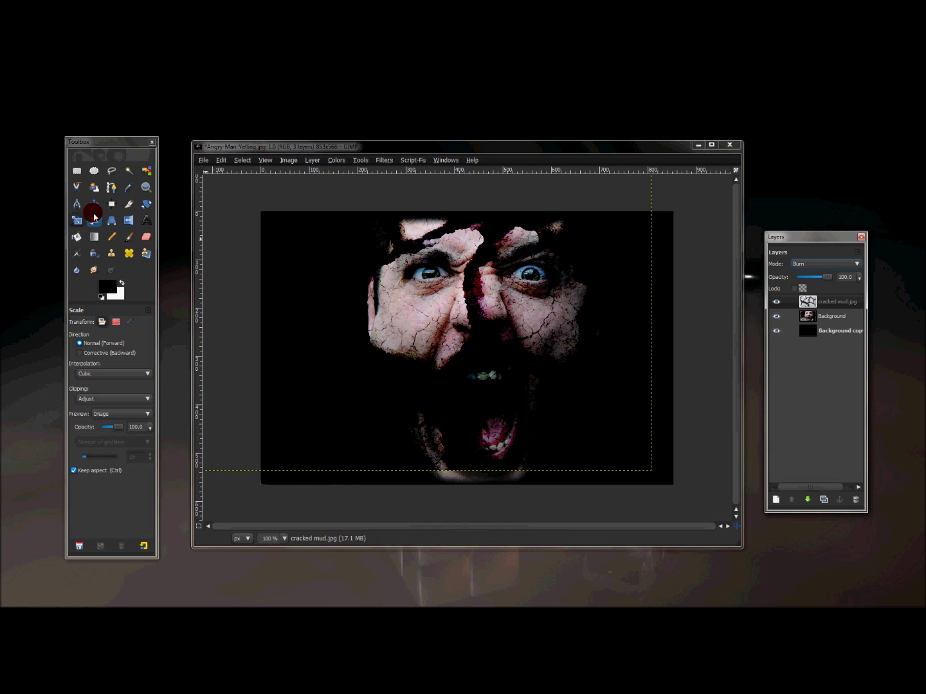
pyautogui.click(94, 204)
pyautogui.click(431, 300)
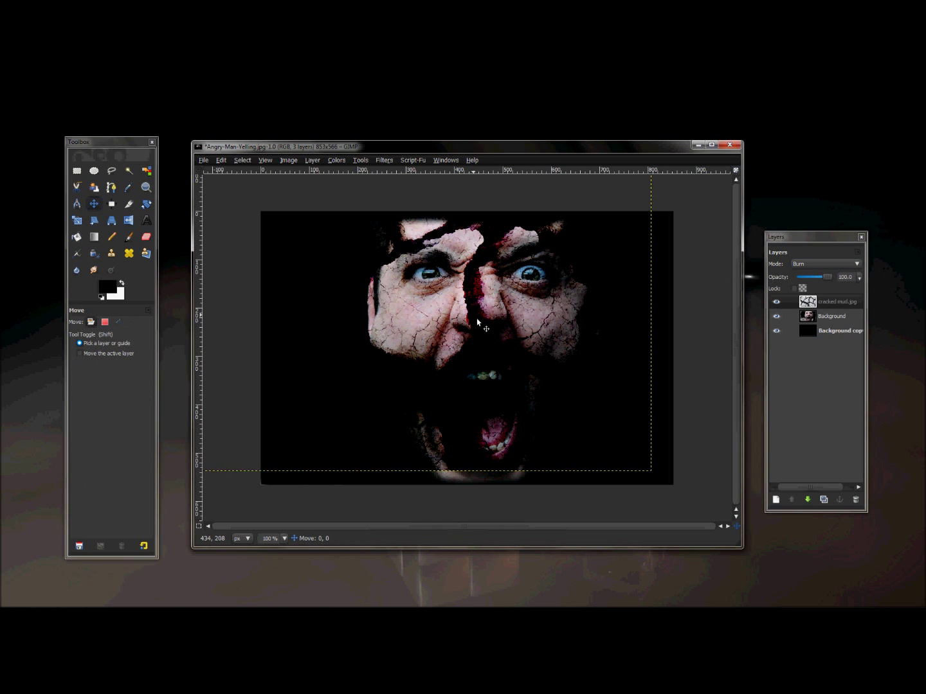
pyautogui.moveTo(477, 321); pyautogui.dragTo(515, 345)
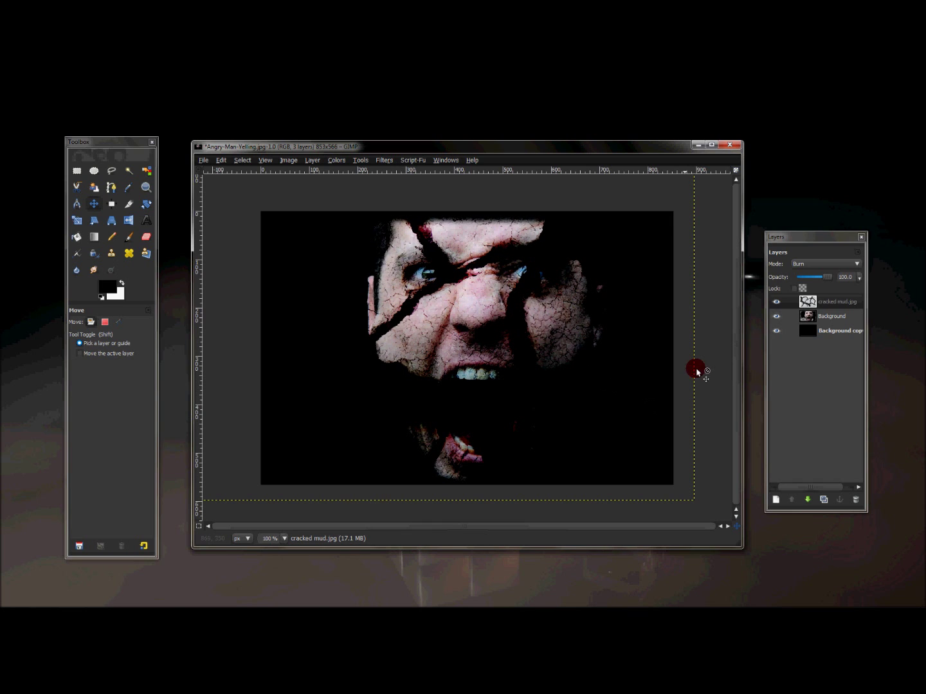
# Apply Layer to Image Size to the cracked mud layer, then Merge Down into the face layer.
pyautogui.rightClick(835, 302)
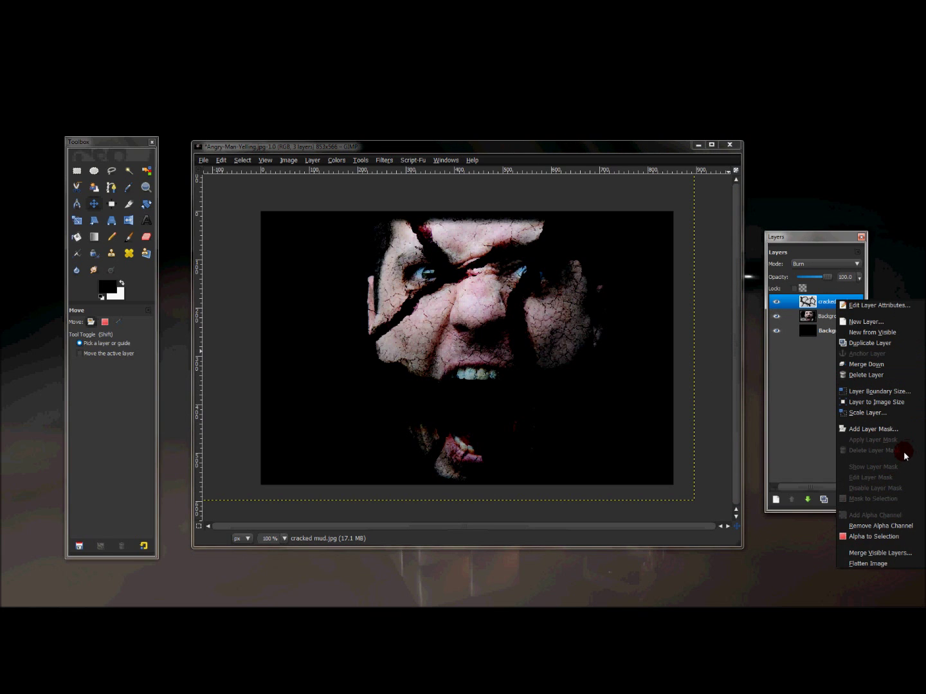
pyautogui.click(893, 402)
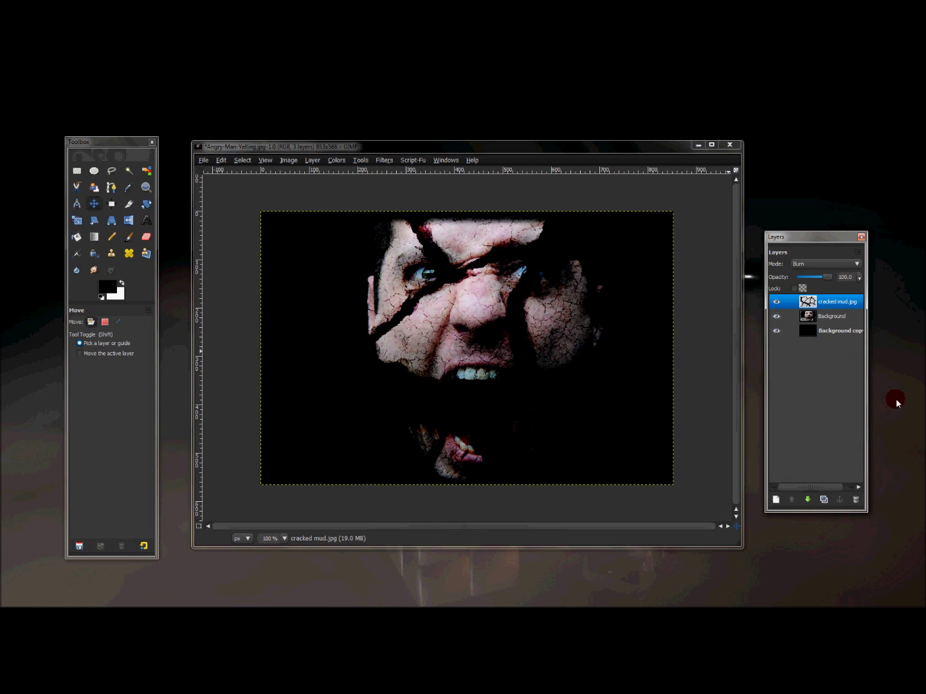
pyautogui.rightClick(829, 301)
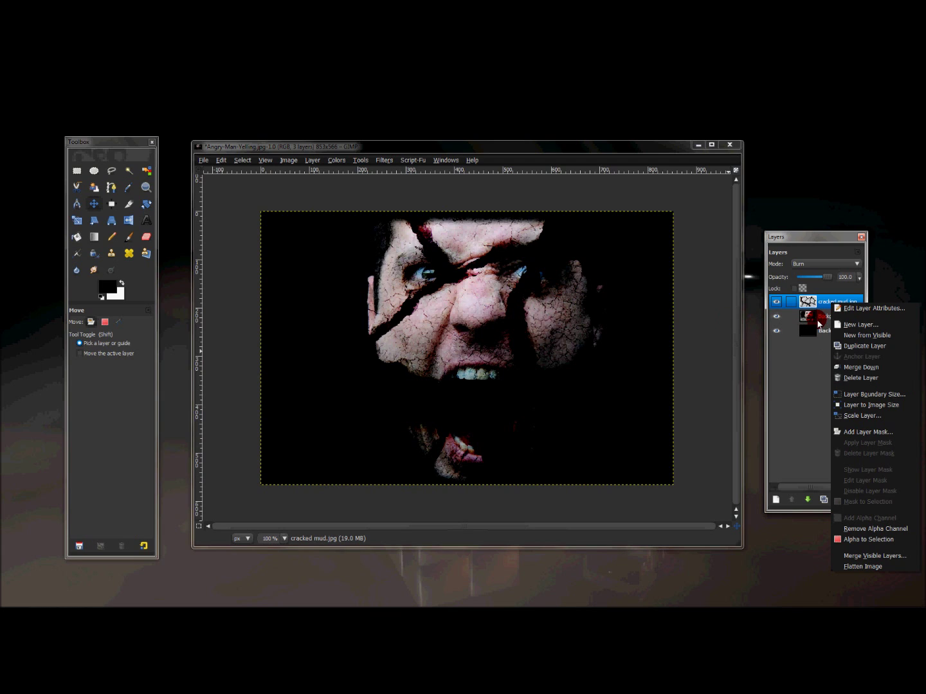
pyautogui.click(862, 367)
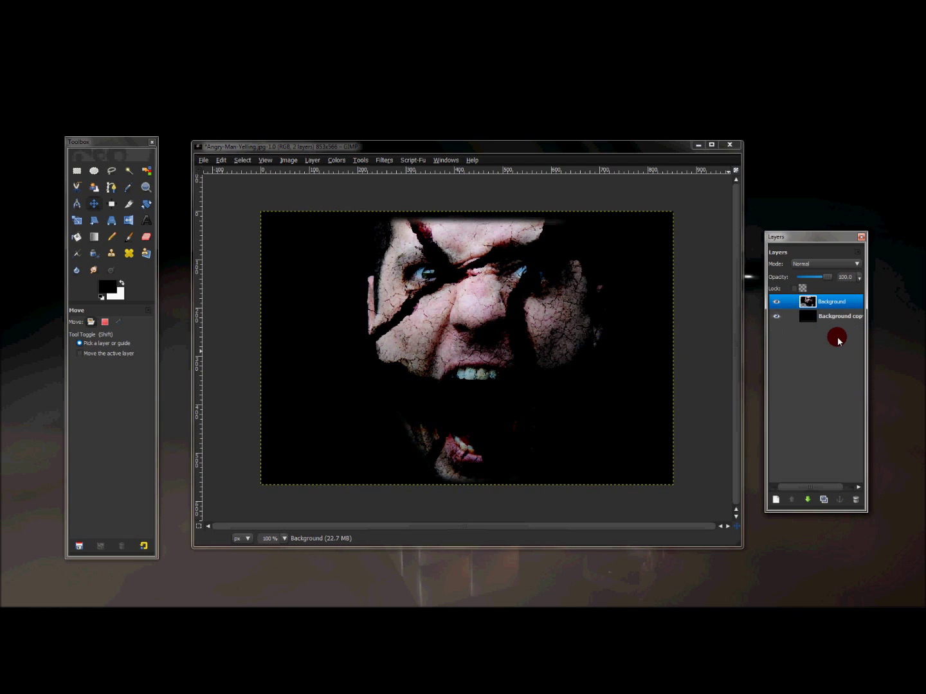
# Erase the merged face layer's outer edges with a resized Circle Fuzzy (19) eraser brush.
pyautogui.click(146, 237)
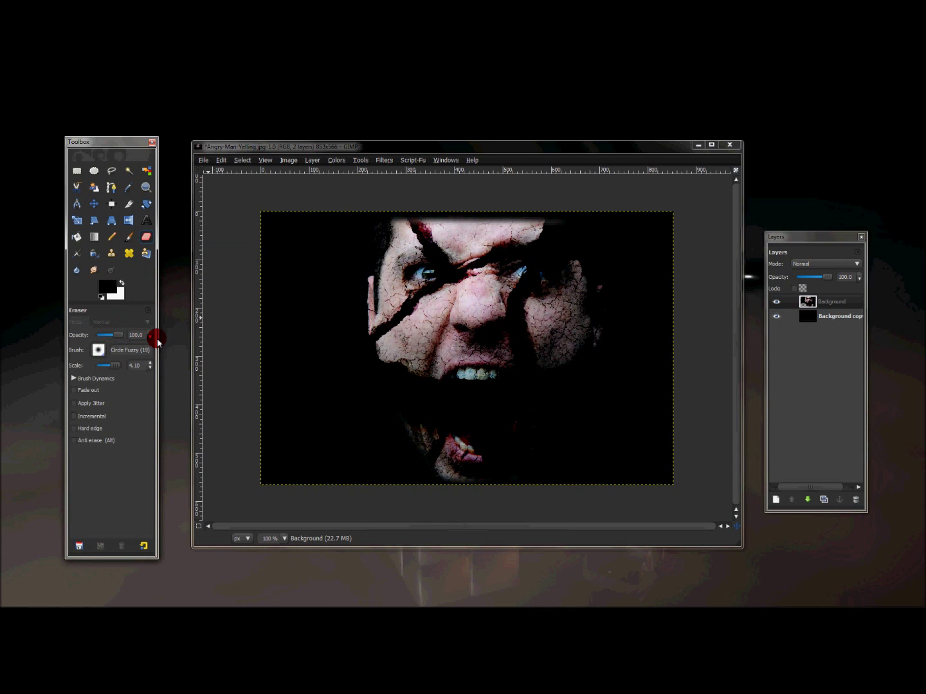
pyautogui.click(97, 351)
pyautogui.click(128, 372)
pyautogui.click(474, 420)
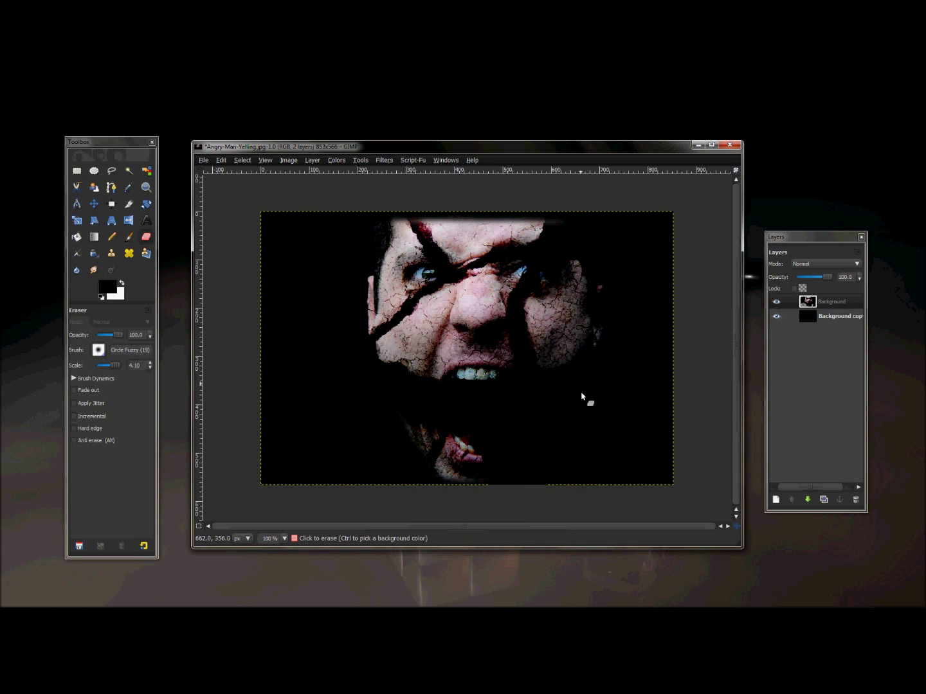
pyautogui.click(506, 480)
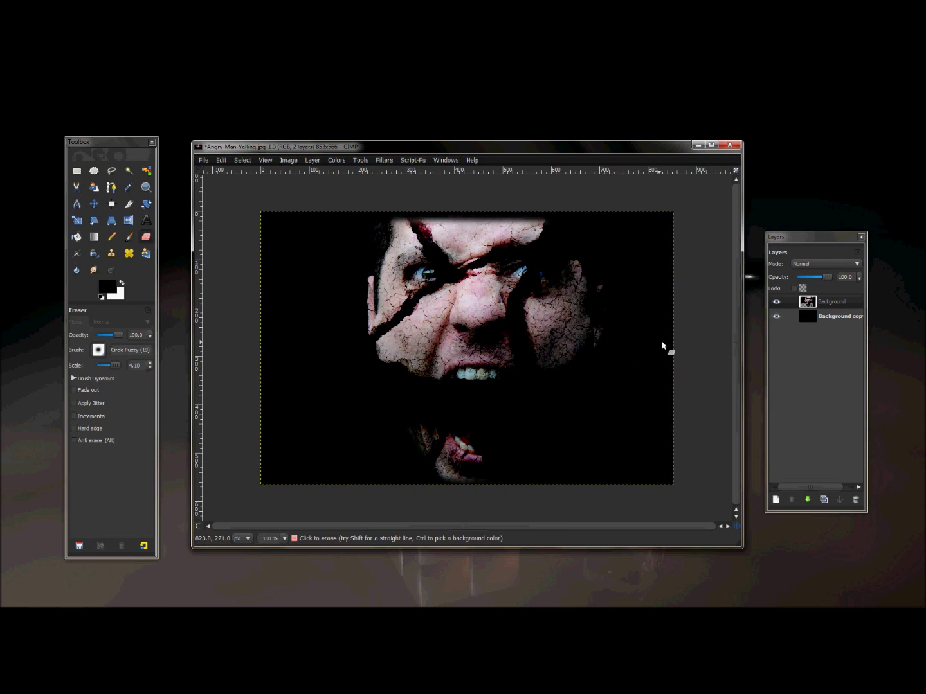
# Colorize the face layer with hue 108, saturation 59 and reduced lightness.
pyautogui.click(335, 160)
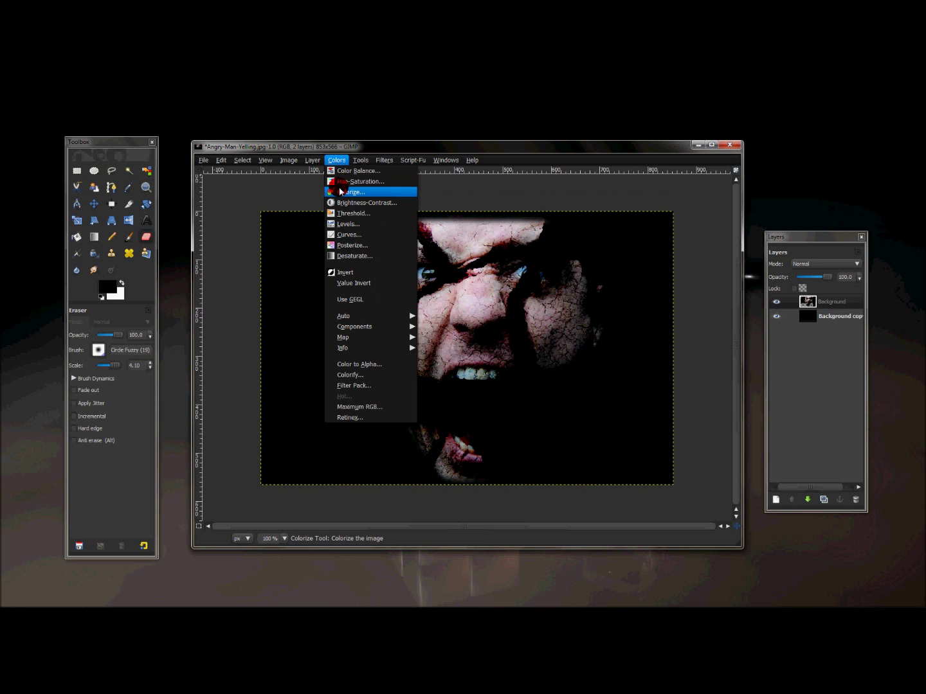
pyautogui.click(339, 189)
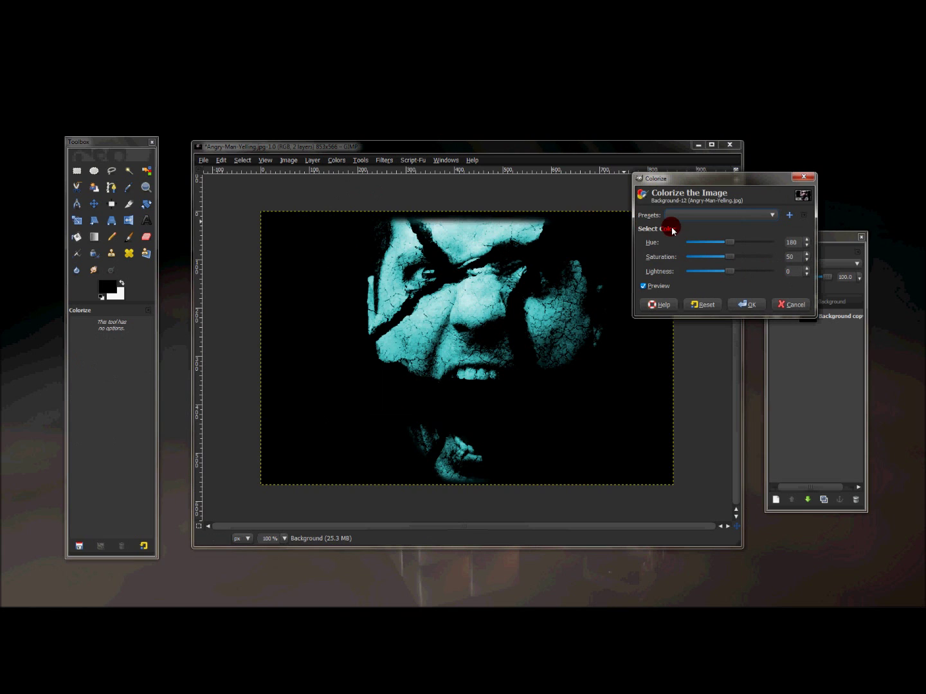
pyautogui.moveTo(733, 243); pyautogui.dragTo(714, 243)
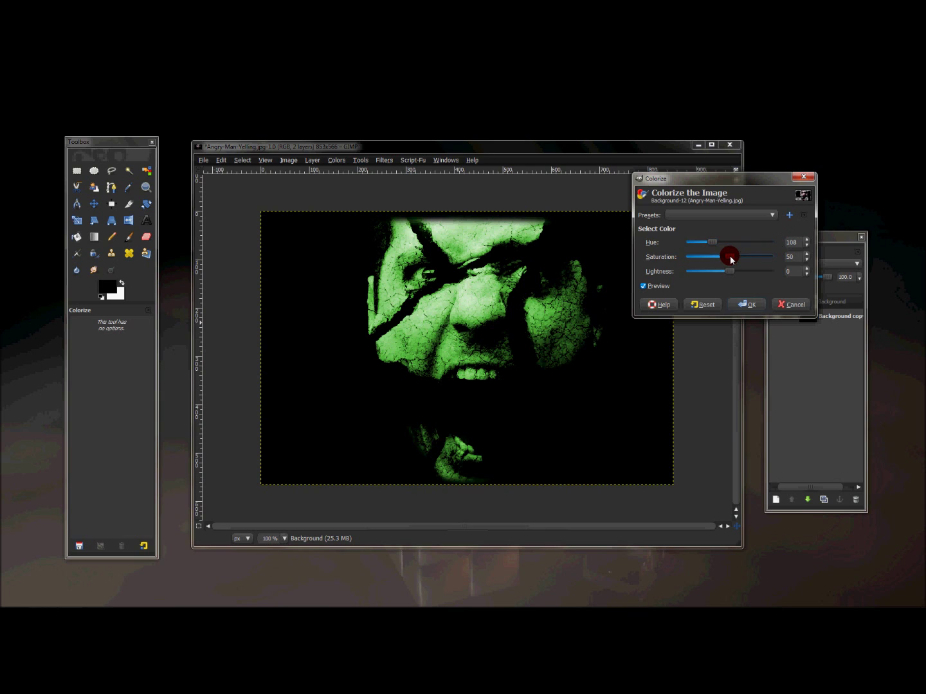
pyautogui.moveTo(730, 260); pyautogui.dragTo(738, 259)
pyautogui.moveTo(727, 269); pyautogui.dragTo(709, 268)
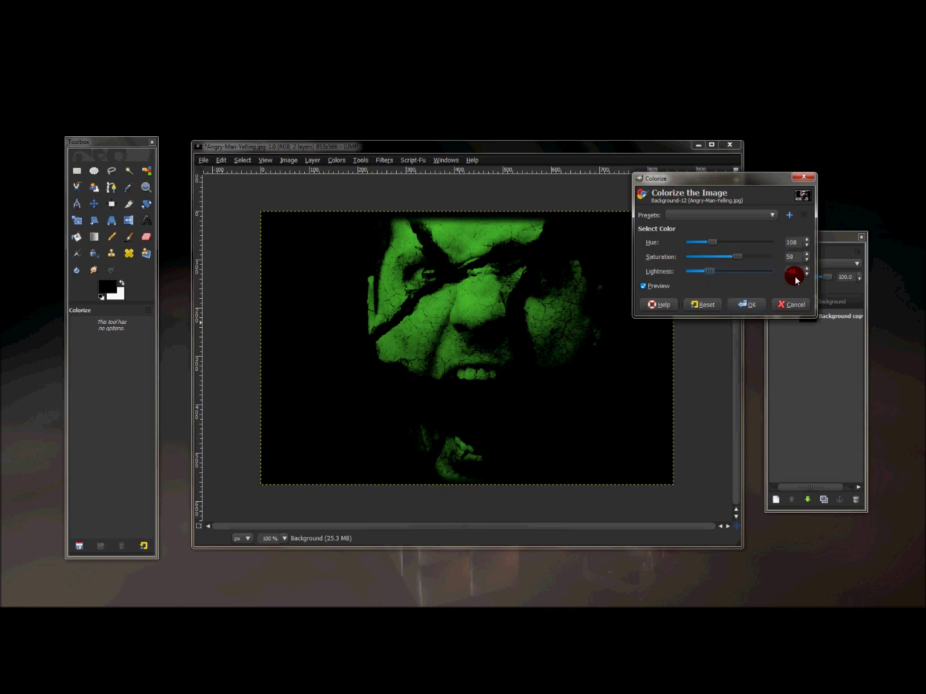
pyautogui.click(744, 301)
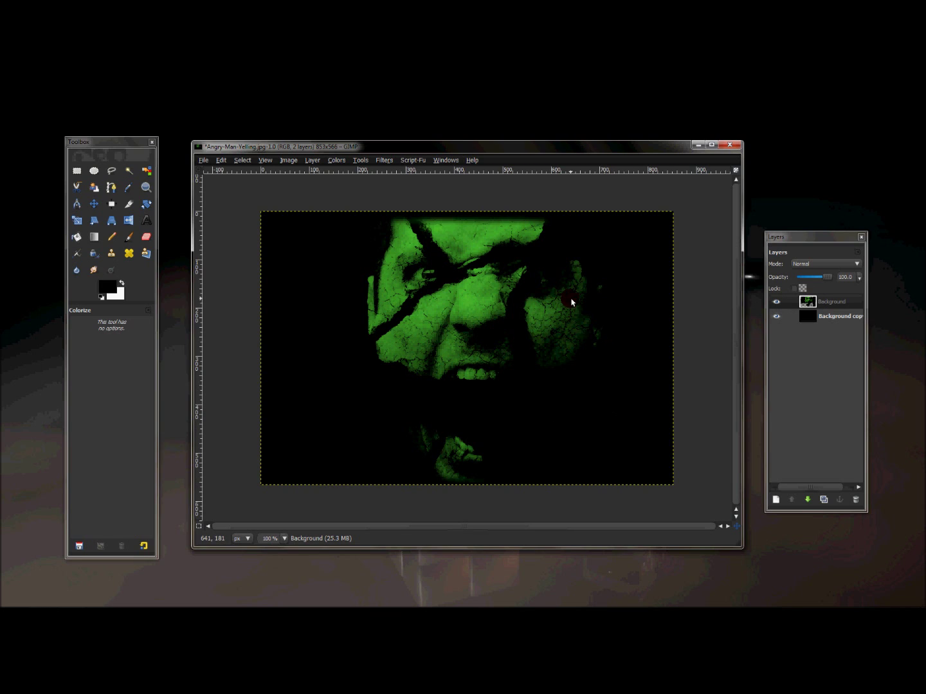
# Scale the green cracked-face layer down proportionally to 651 × 432 pixels.
pyautogui.click(405, 253)
pyautogui.click(797, 291)
pyautogui.click(76, 220)
pyautogui.click(456, 328)
pyautogui.click(669, 483)
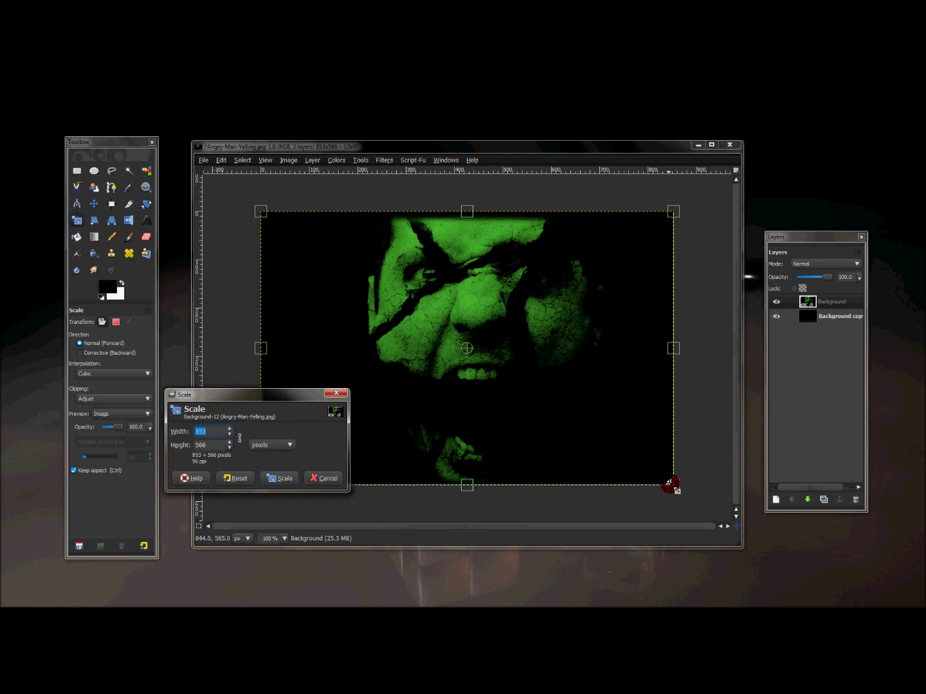
pyautogui.moveTo(669, 484); pyautogui.dragTo(555, 419)
pyautogui.click(284, 448)
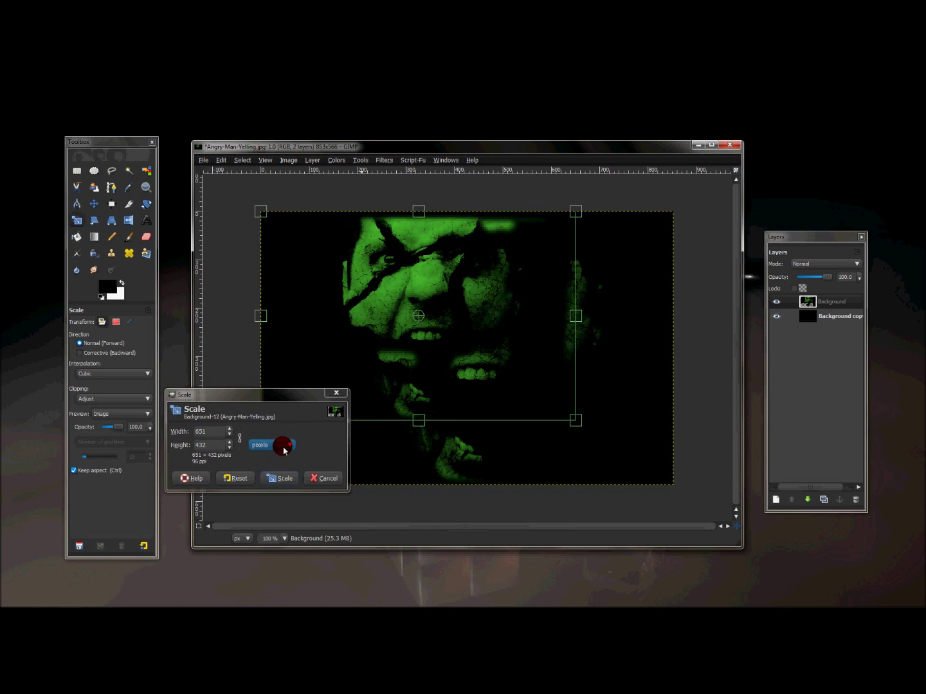
pyautogui.click(291, 477)
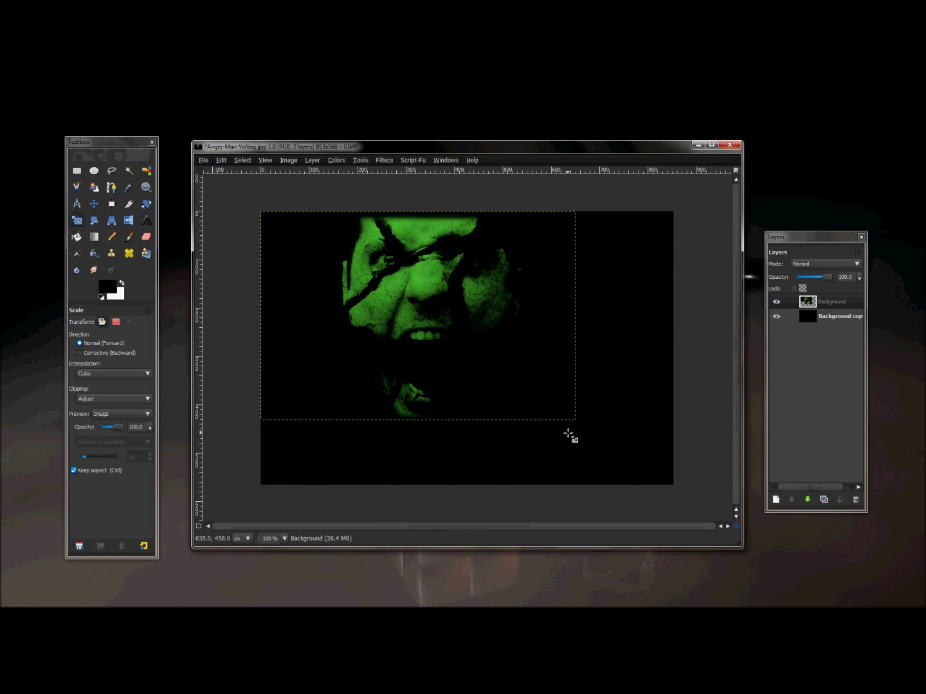
# Drag the shrunken face into the black canvas's top-left corner and select the Background copy layer.
pyautogui.click(93, 204)
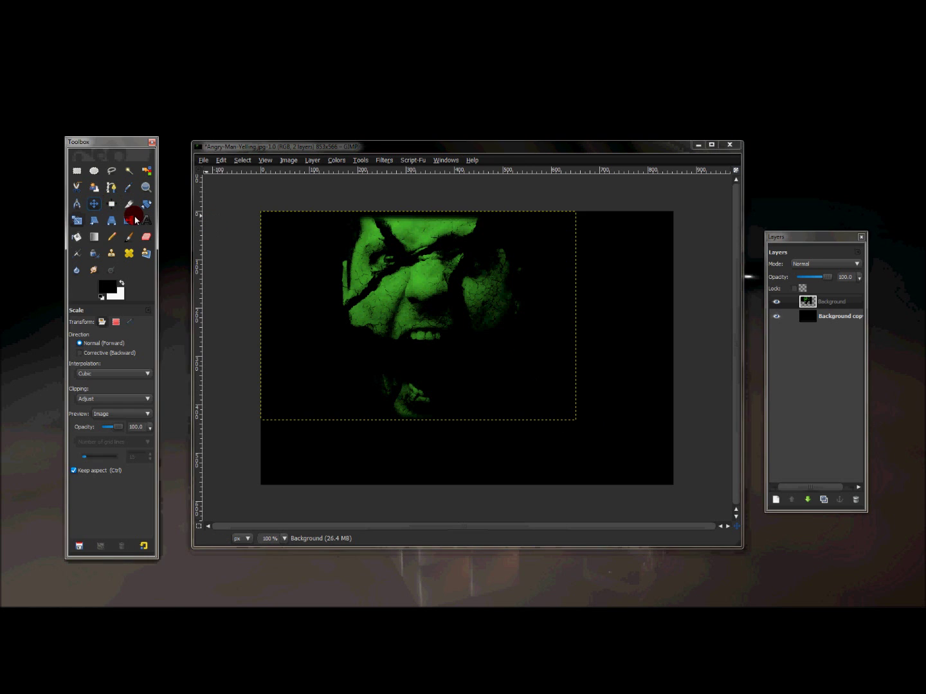
pyautogui.moveTo(436, 320); pyautogui.dragTo(360, 308)
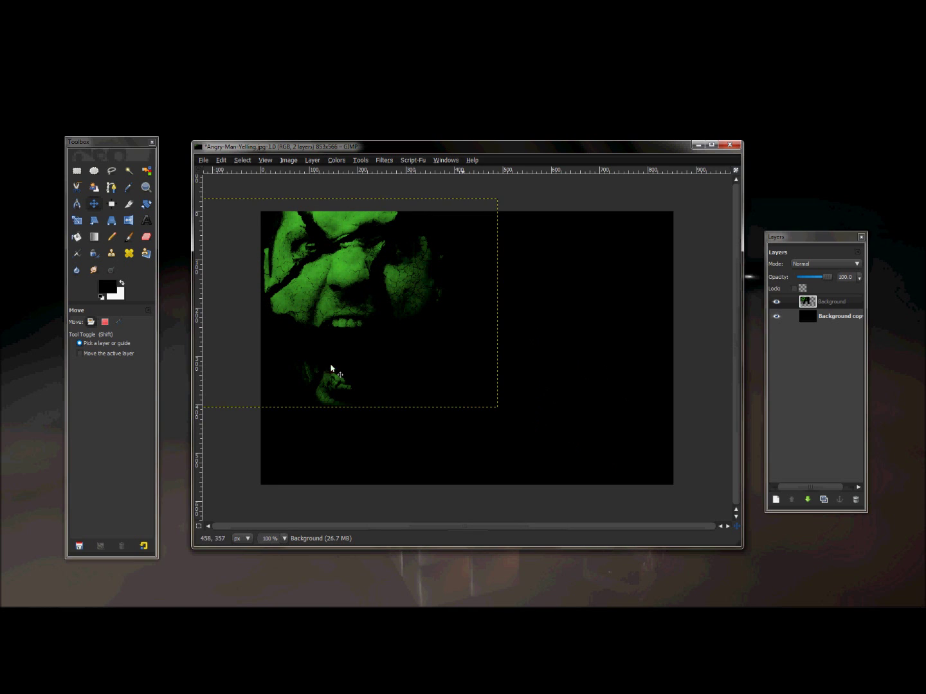
pyautogui.click(847, 319)
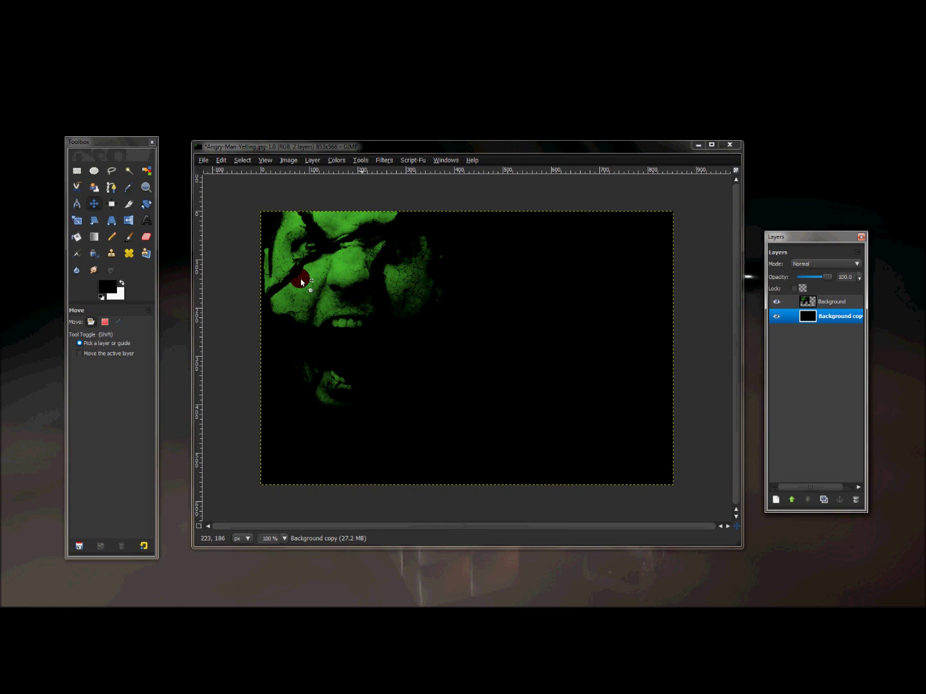
pyautogui.click(143, 185)
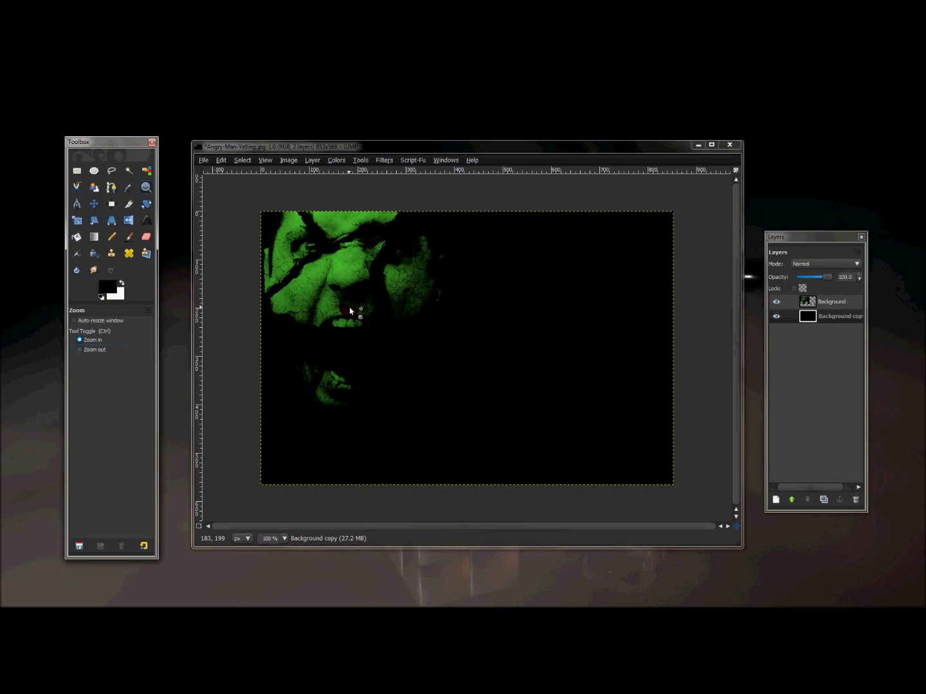
# Zoom the view to 200% on the face and scroll up to its upper part.
pyautogui.click(355, 312)
pyautogui.click(357, 314)
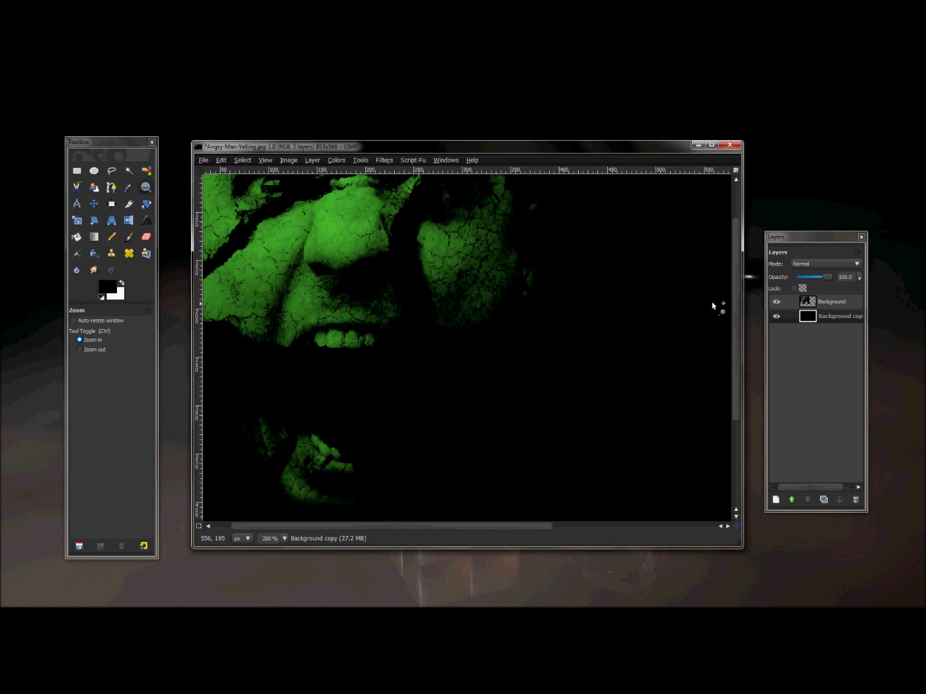
pyautogui.moveTo(739, 293); pyautogui.dragTo(737, 245)
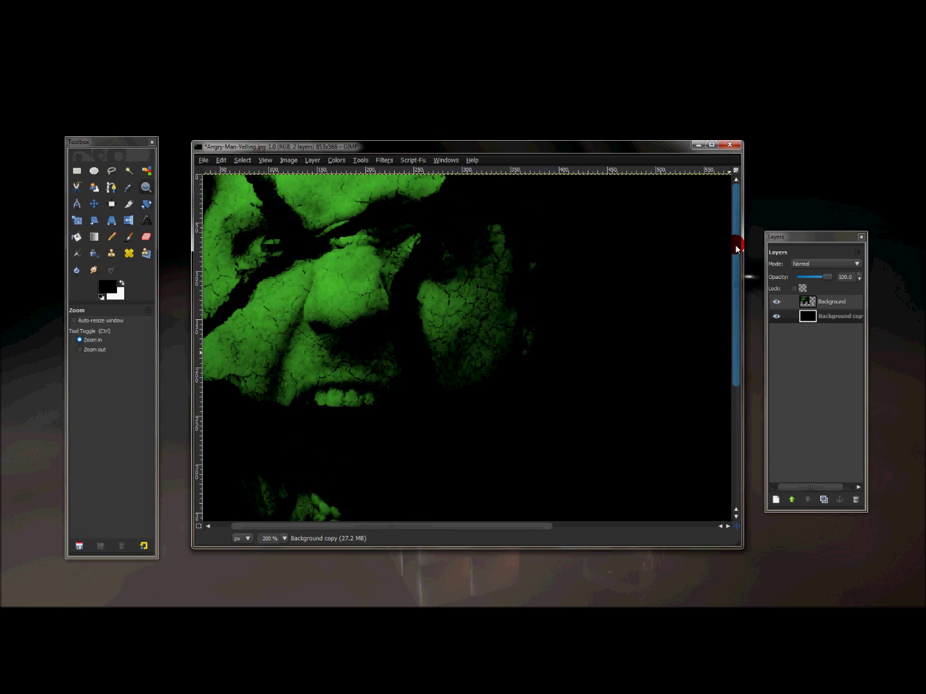